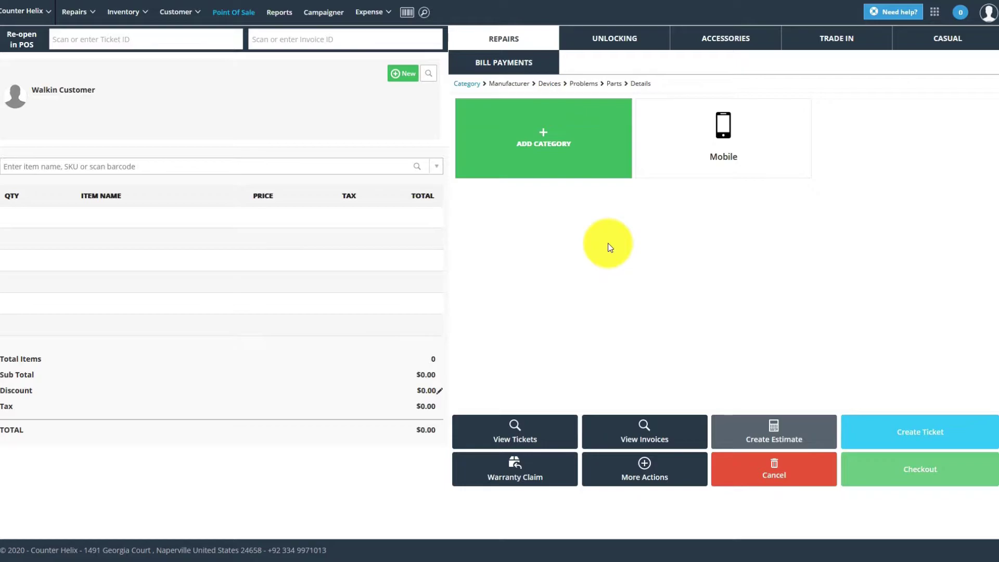
Open the store settings and enable charging a deposit on repairs.
left_click(933, 13)
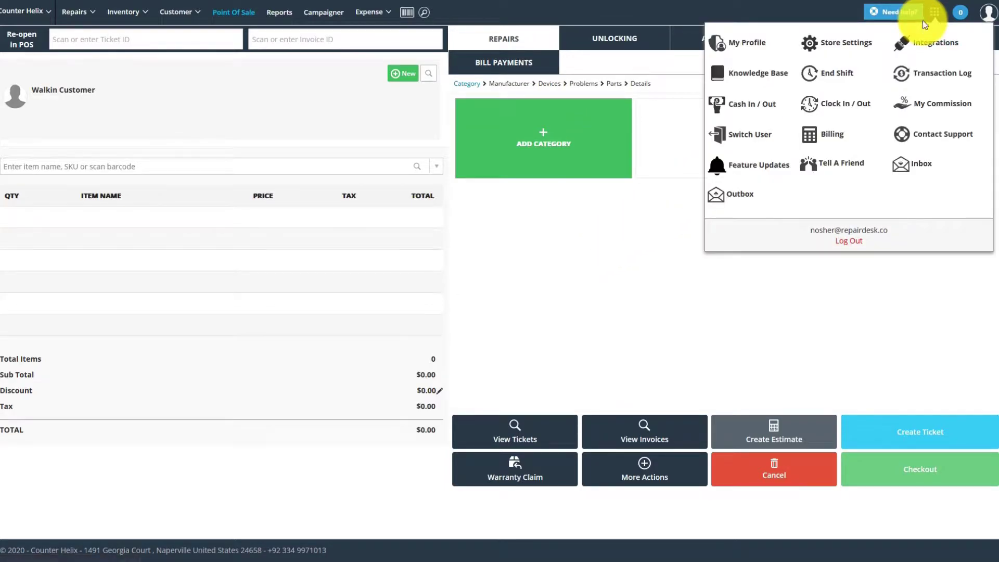
left_click(849, 47)
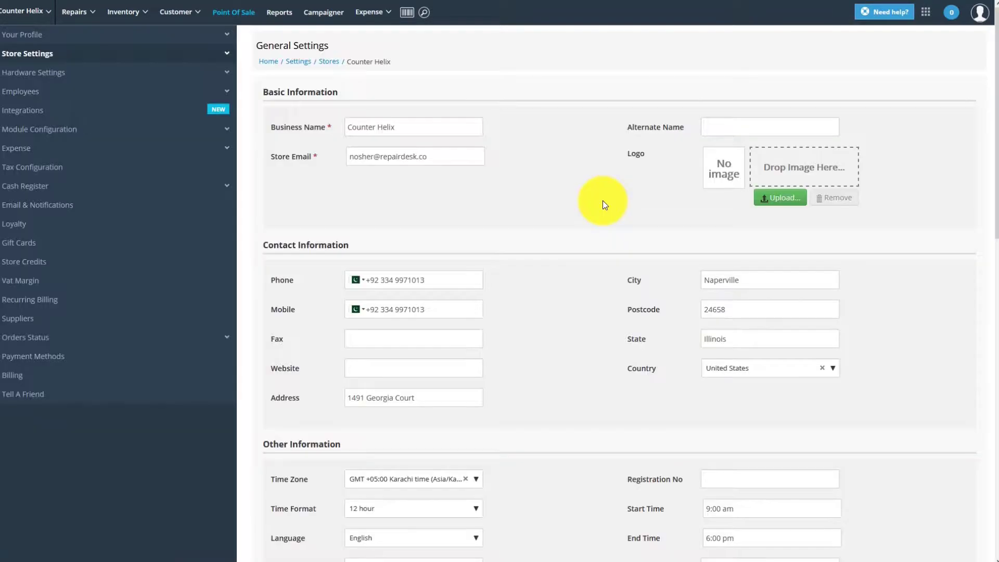
scroll(603, 201, "down", 10)
scroll(603, 204, "down", 3)
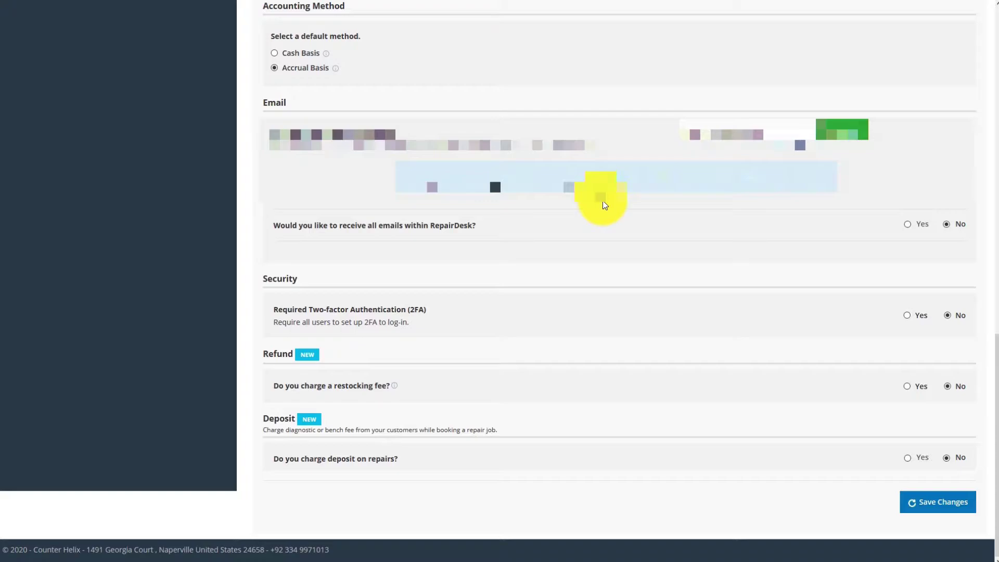
left_click(908, 458)
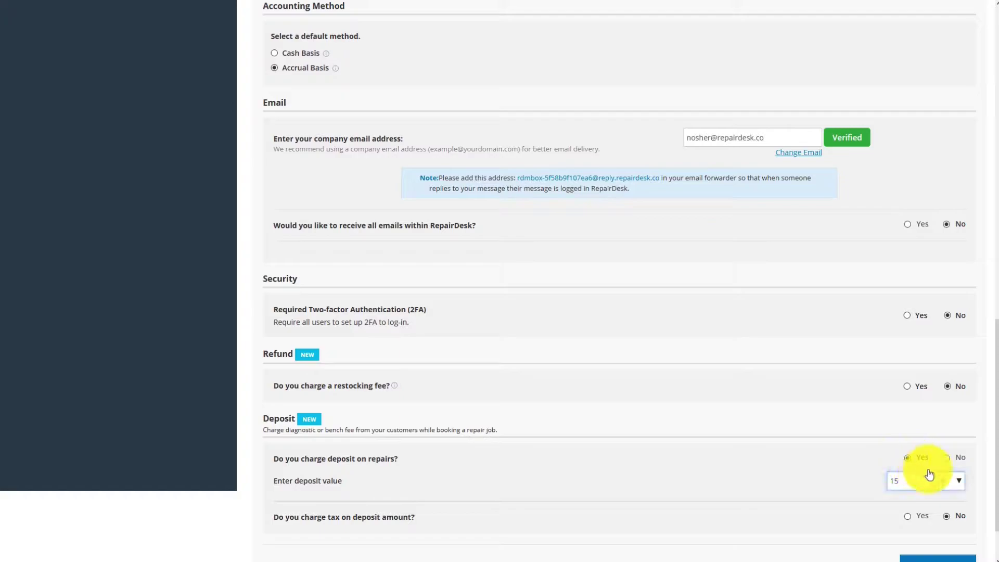
Switch the deposit value type to Amount and back to %.
left_click(961, 489)
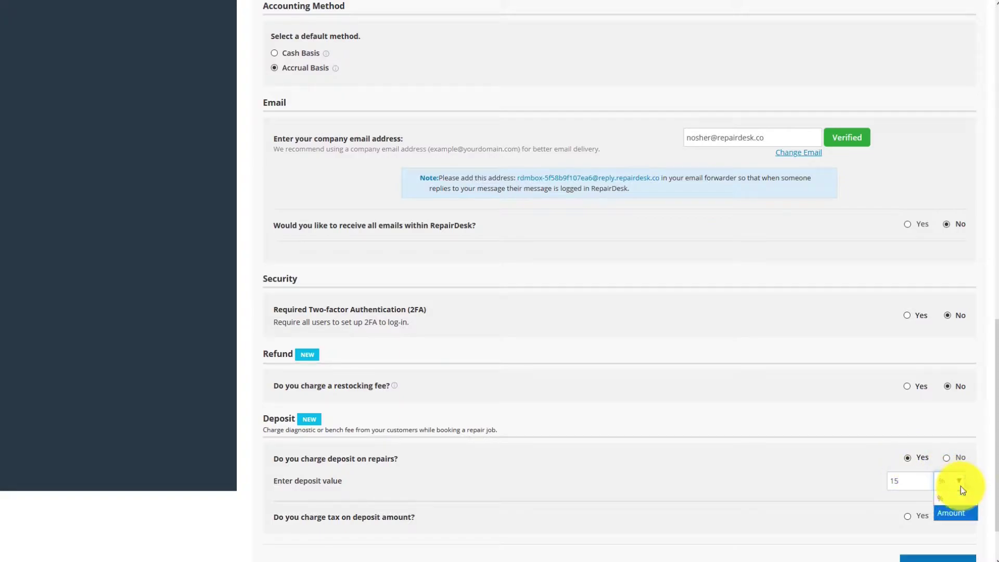
left_click(960, 516)
left_click(954, 482)
left_click(958, 498)
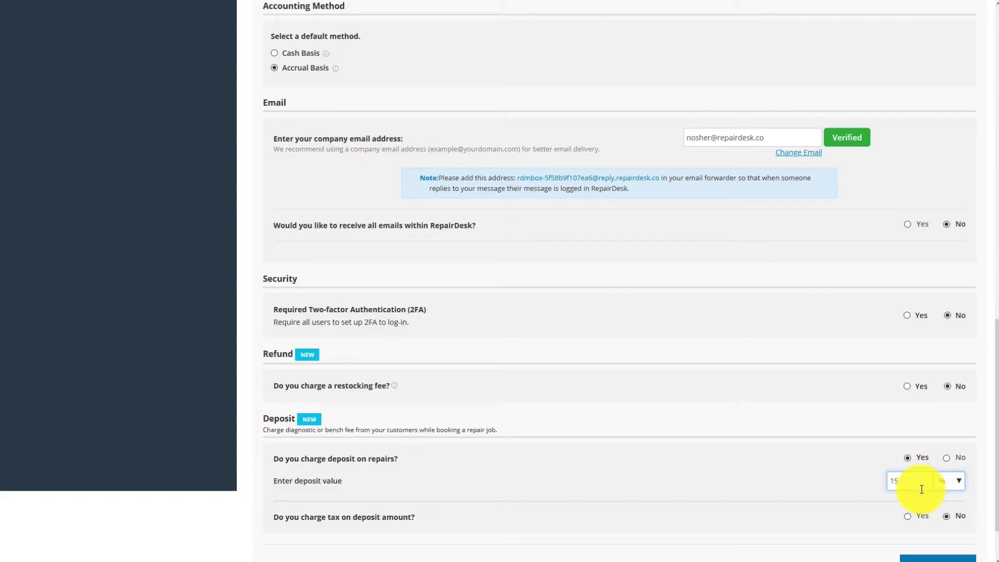
Enable tax on the deposit amount with the GST tax class and save the store settings.
left_click(908, 517)
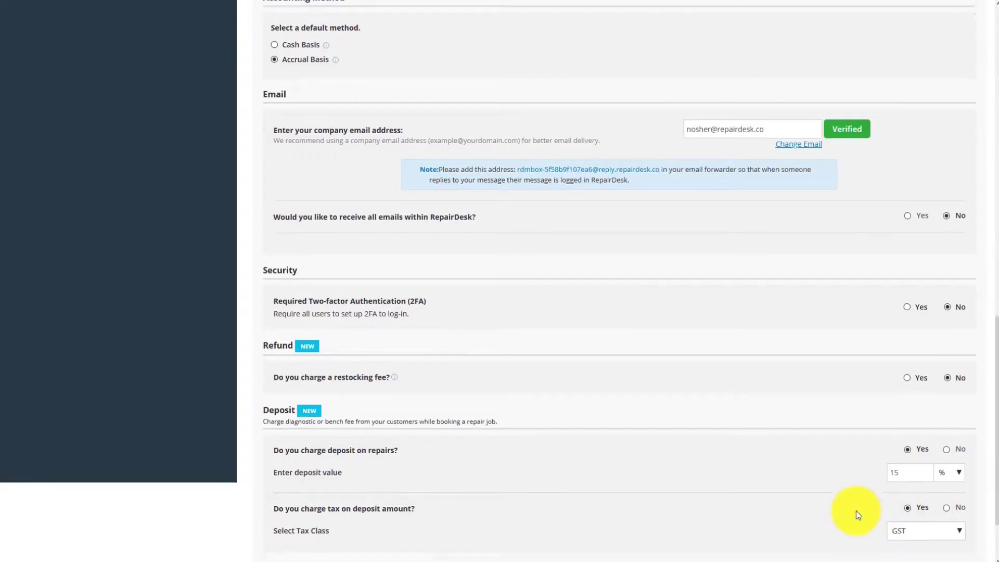
scroll(856, 512, "down", 2)
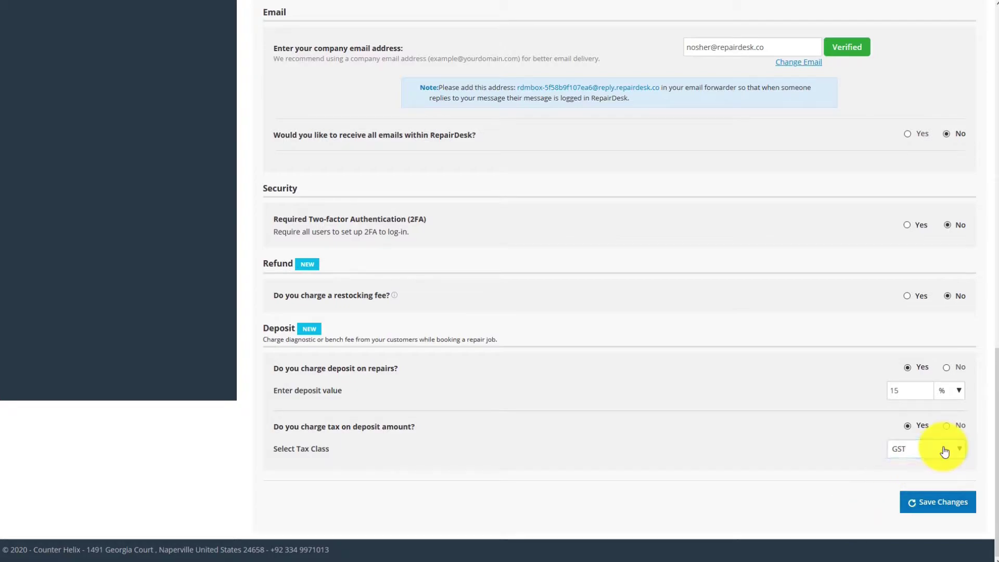
left_click(944, 451)
left_click(941, 449)
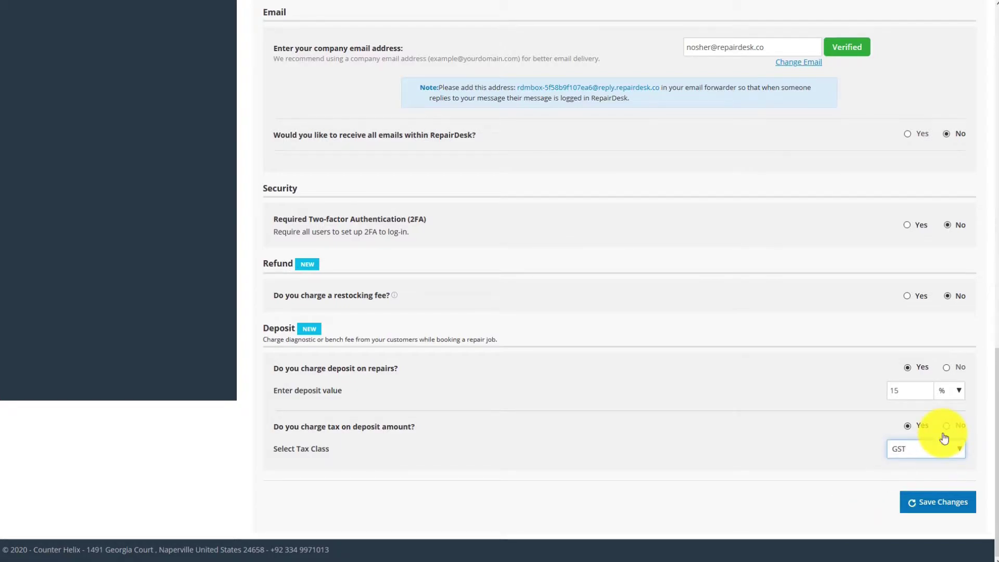
left_click(939, 503)
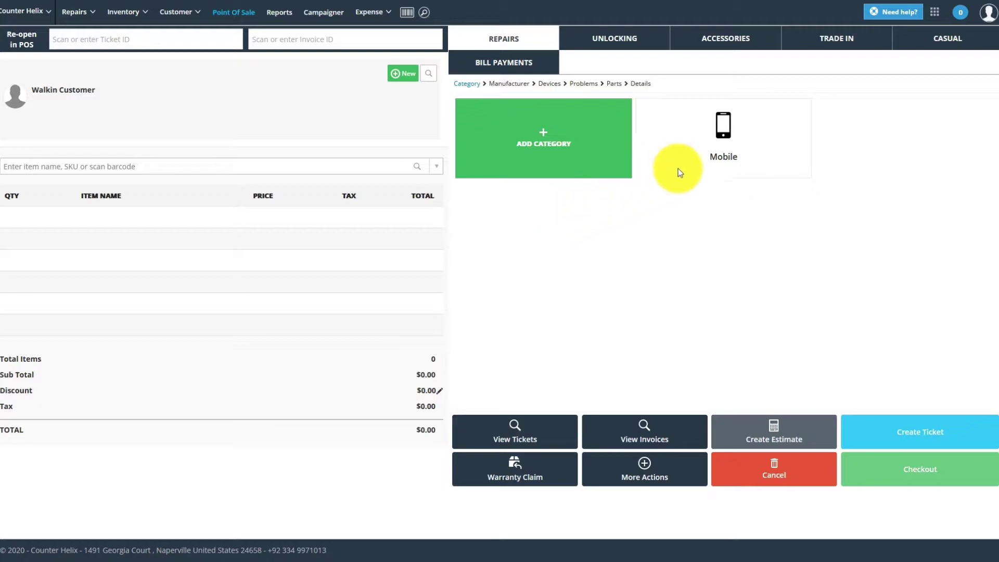
Start a Mobile repair for the Pixel 3 XL 6.3" with LCD Replacement as the problem and proceed to its details.
left_click(709, 160)
left_click(538, 192)
left_click(538, 193)
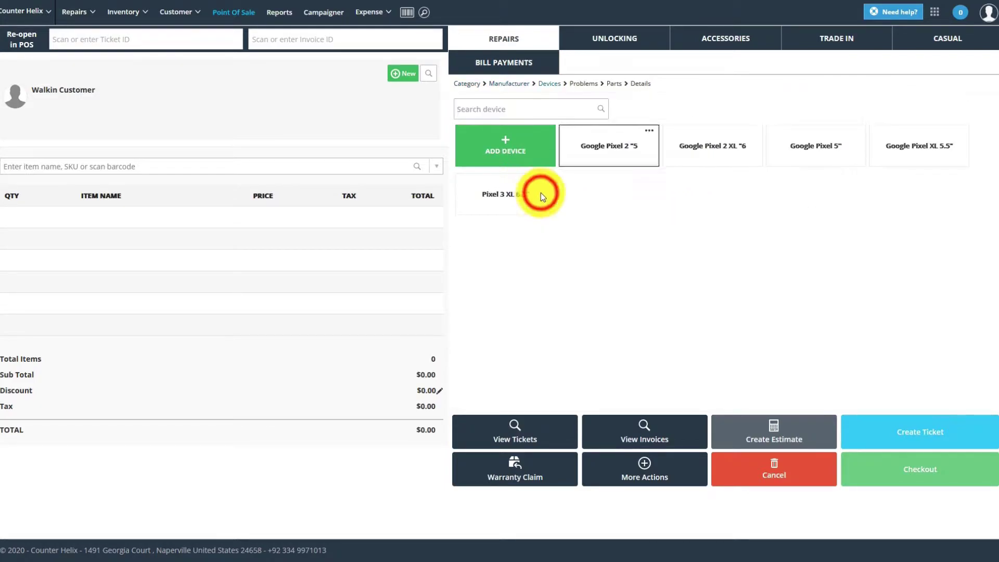
left_click(731, 145)
left_click(956, 110)
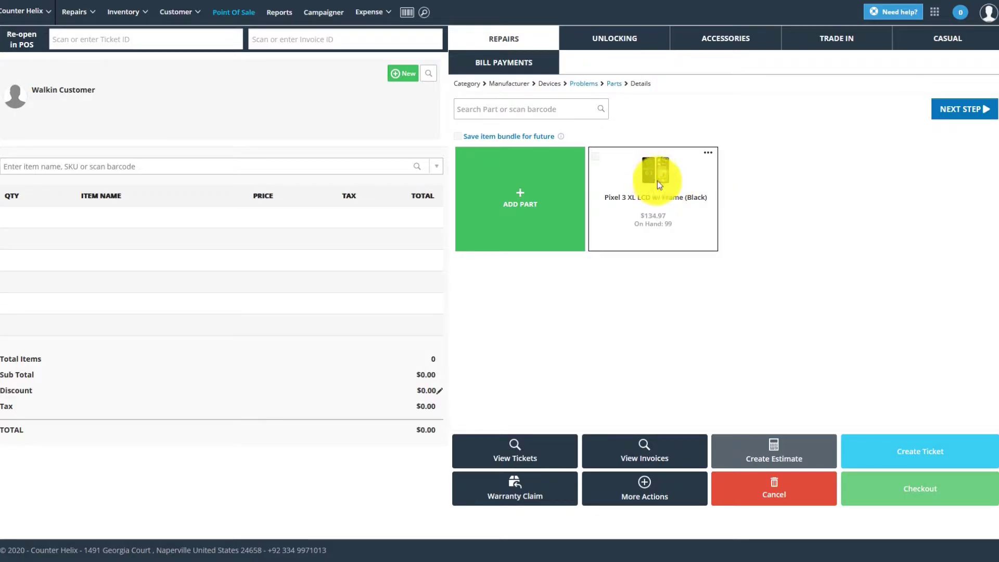
left_click(939, 111)
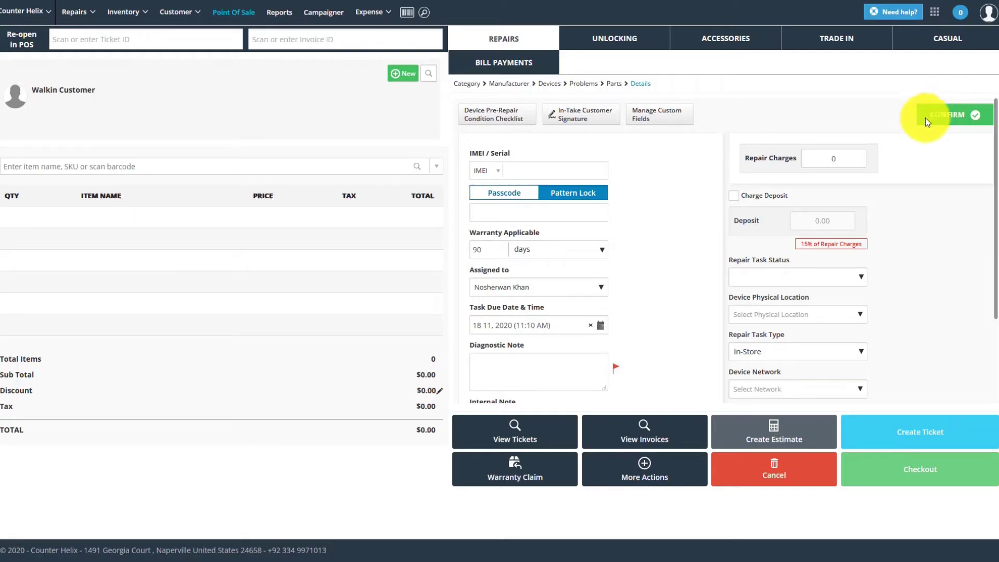
Set the repair charges for the LCD replacement to 150.
left_click(838, 158)
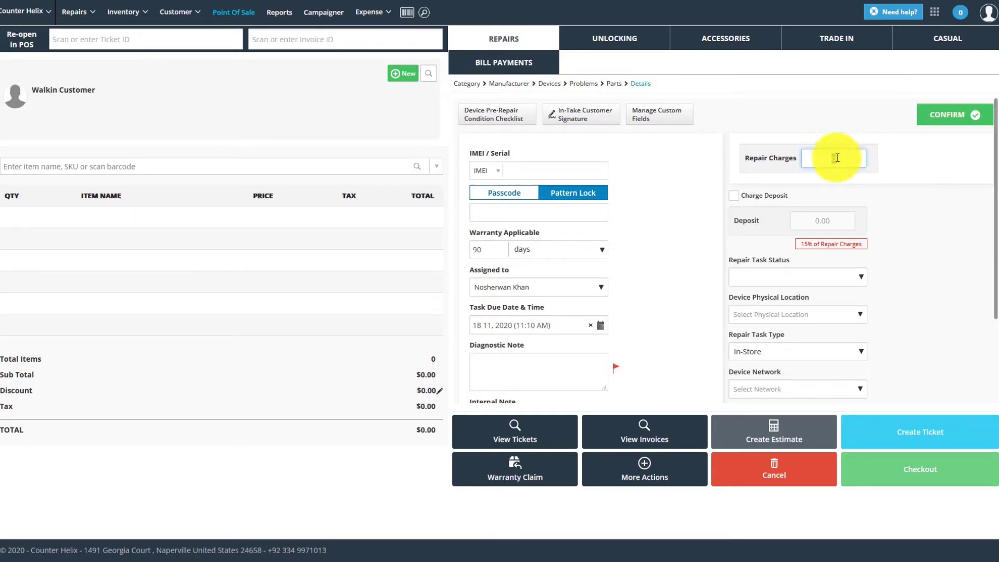
type("150")
left_click(699, 175)
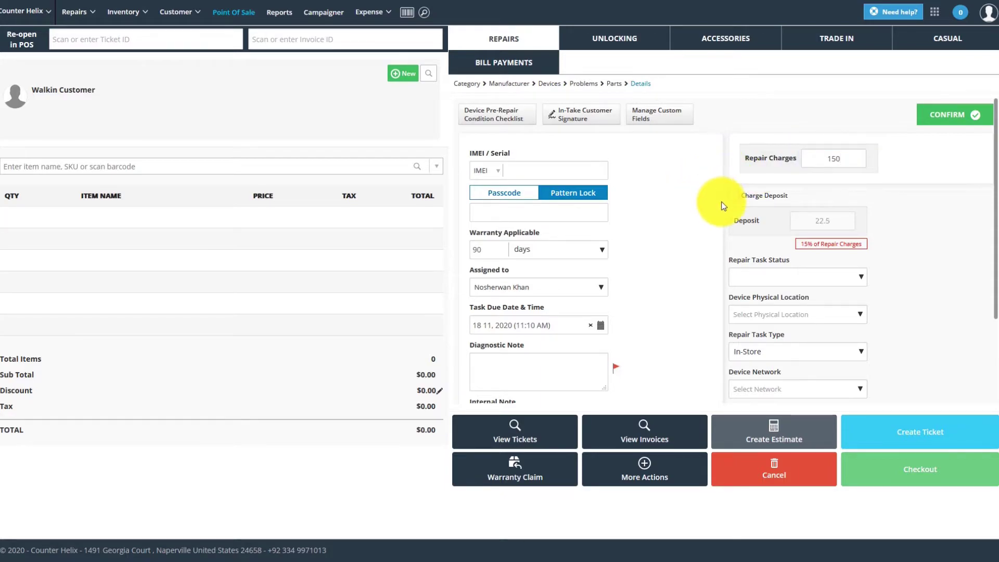
Charge a deposit of 30 on the repair and confirm its details to add it to the cart.
left_click(736, 200)
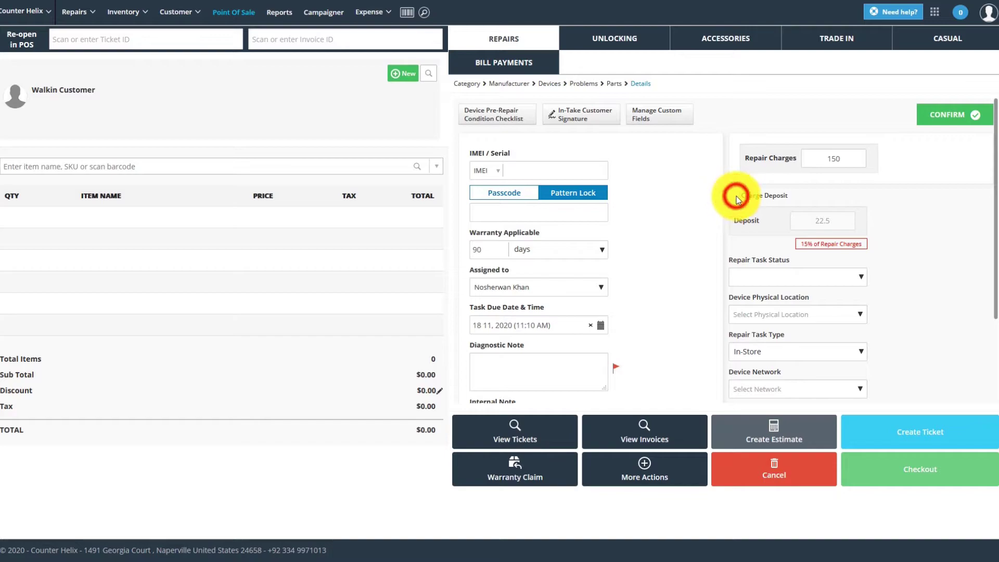
left_click(737, 200)
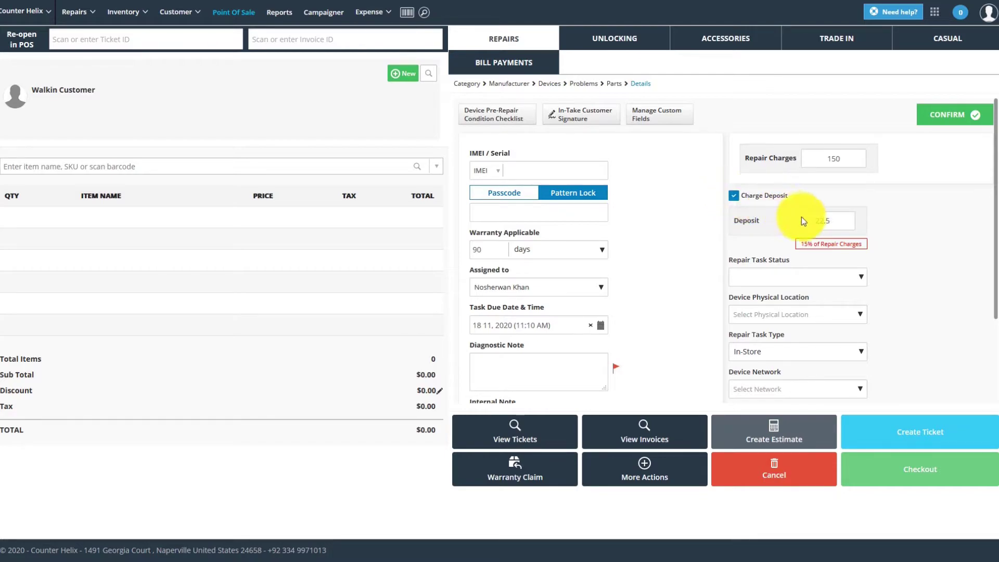
left_click(814, 220)
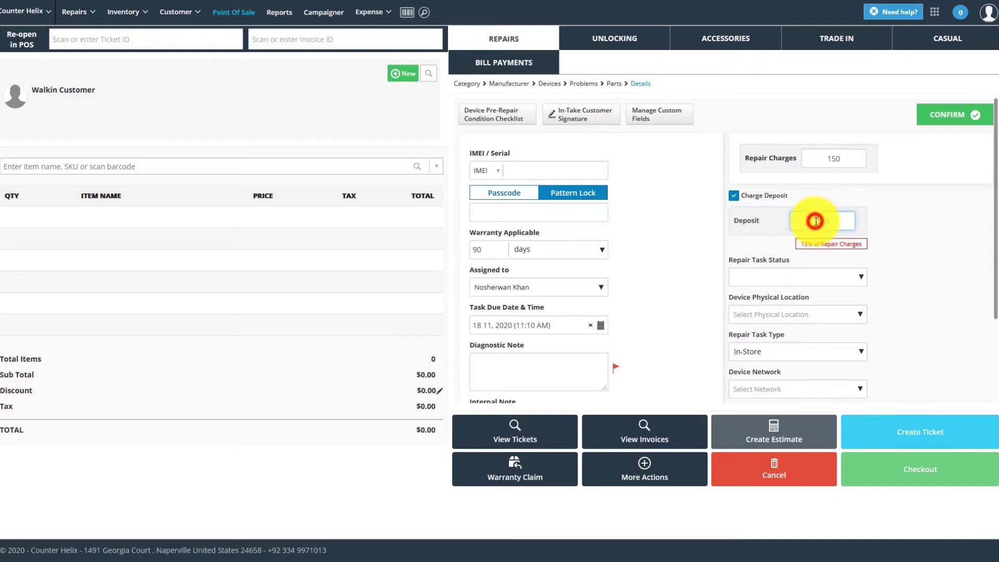
double_click(833, 222)
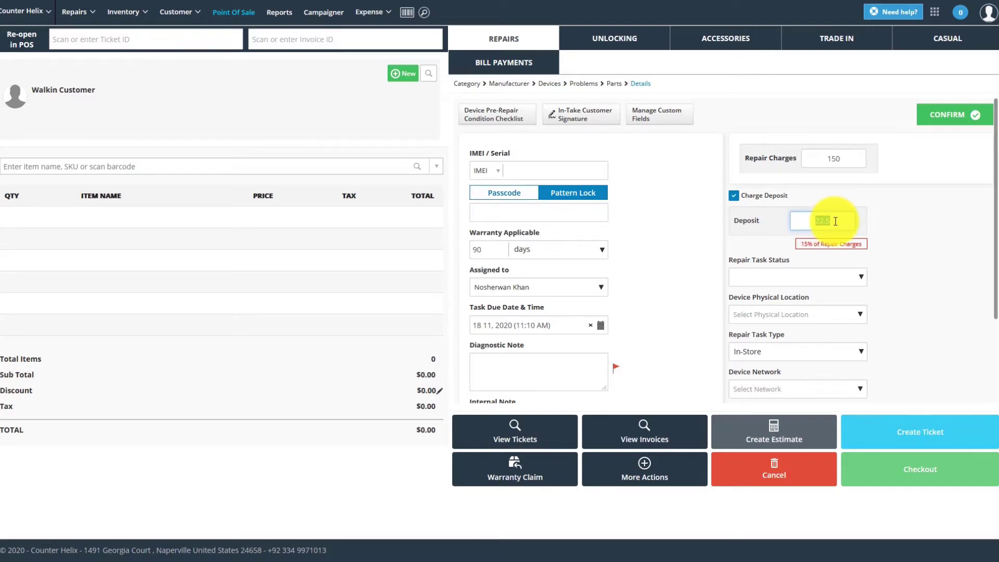
type("30")
left_click(711, 255)
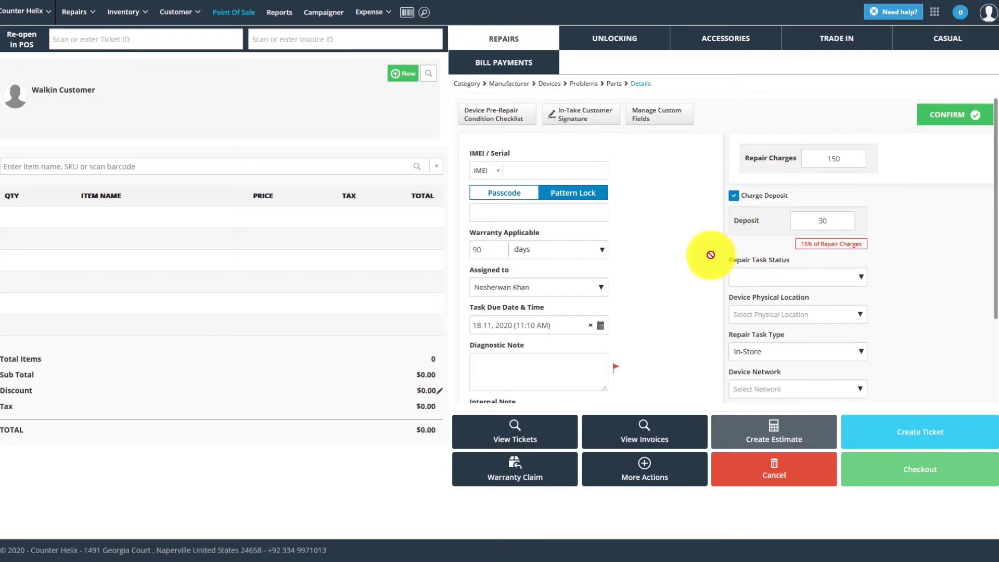
left_click(951, 116)
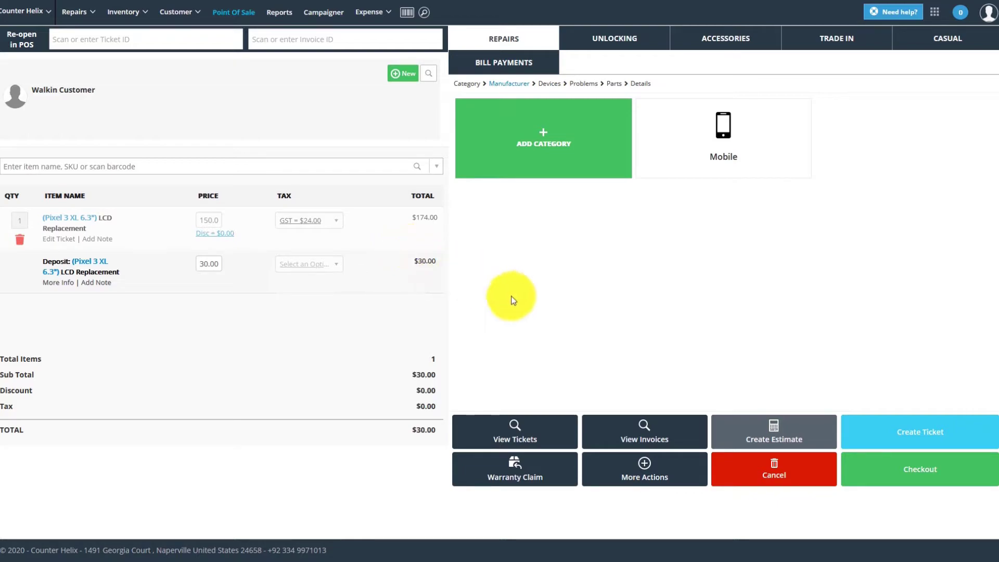
Check out the repair deposit with full cash payment and view the resulting ticket.
left_click(883, 467)
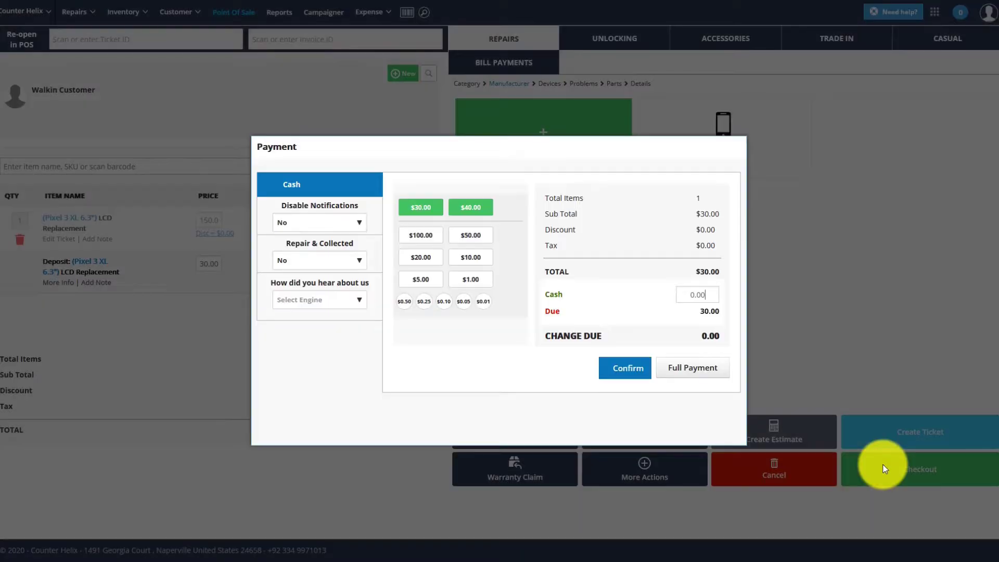
left_click(696, 377)
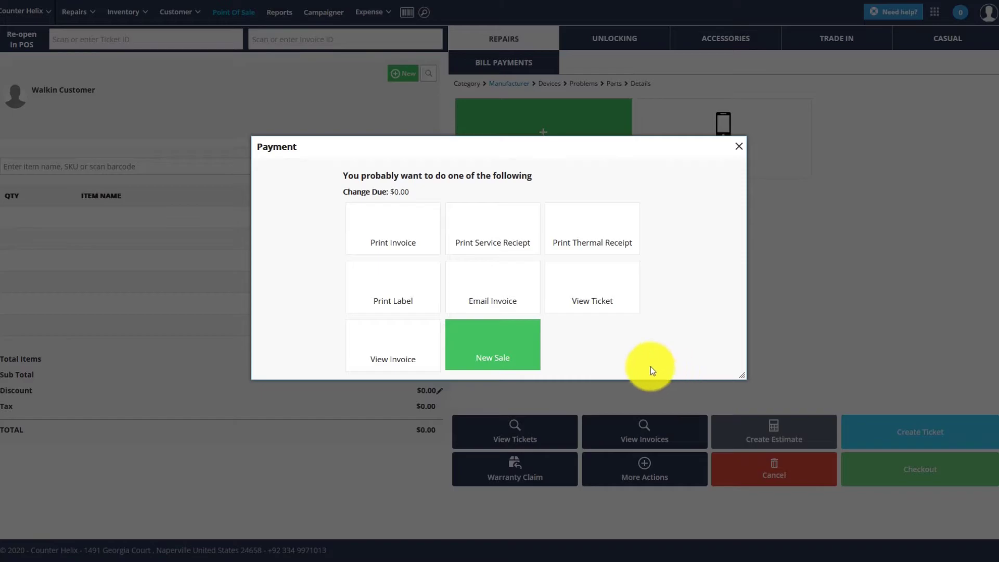
left_click(575, 304)
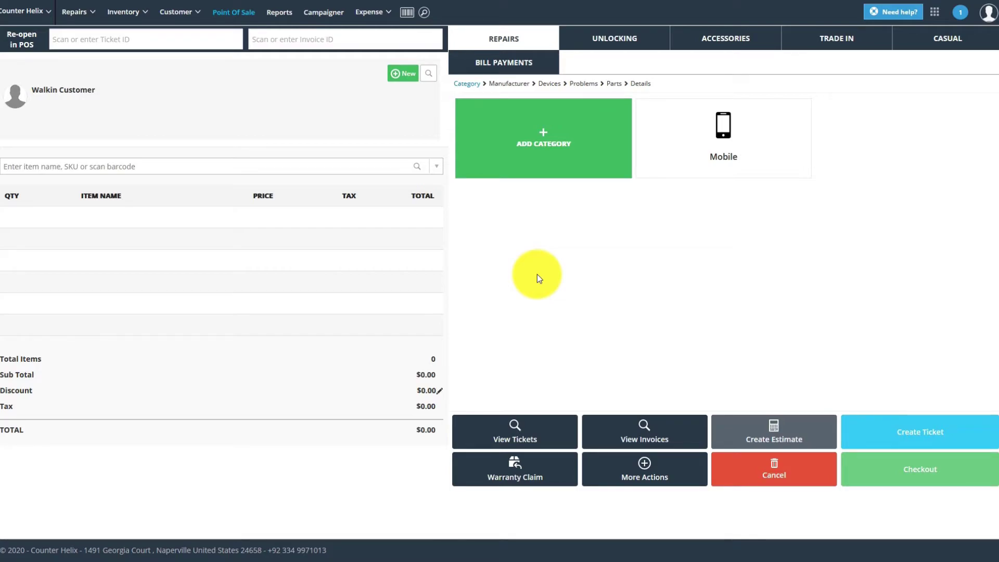
Reopen the newest Pixel 3 XL 6.3" LCD Replacement ticket from the ticket history and settle it with full cash payment.
left_click(515, 431)
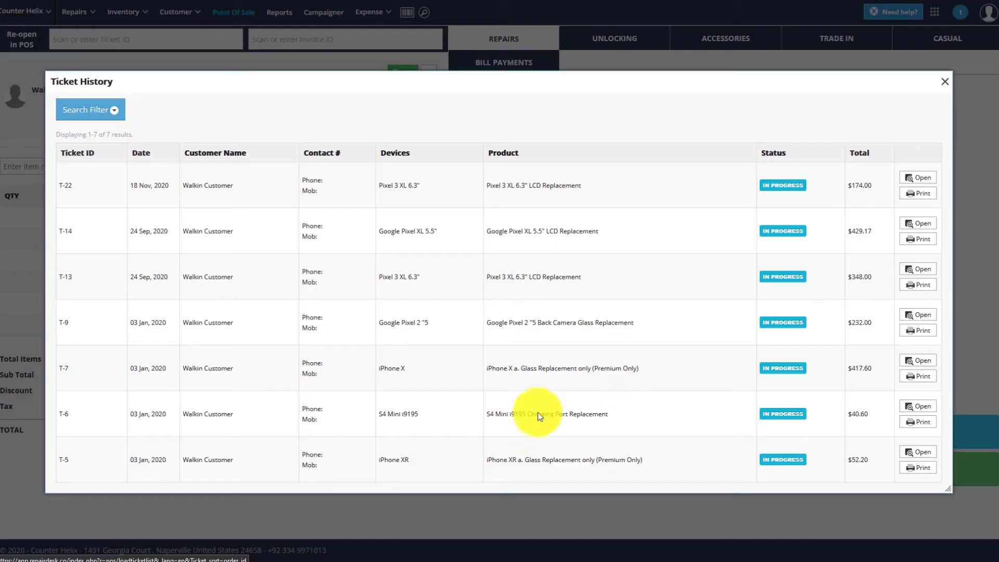
left_click(916, 178)
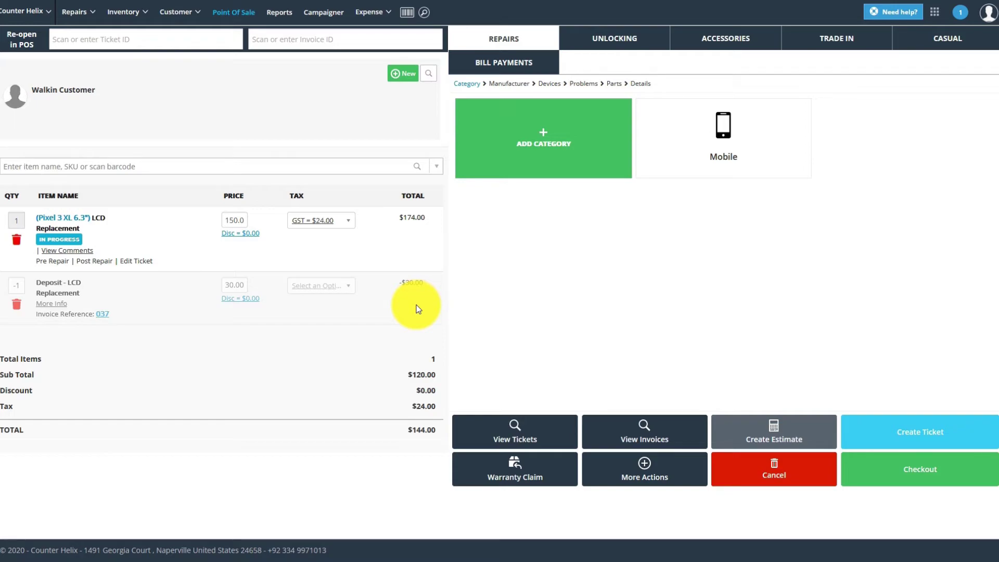
left_click(895, 468)
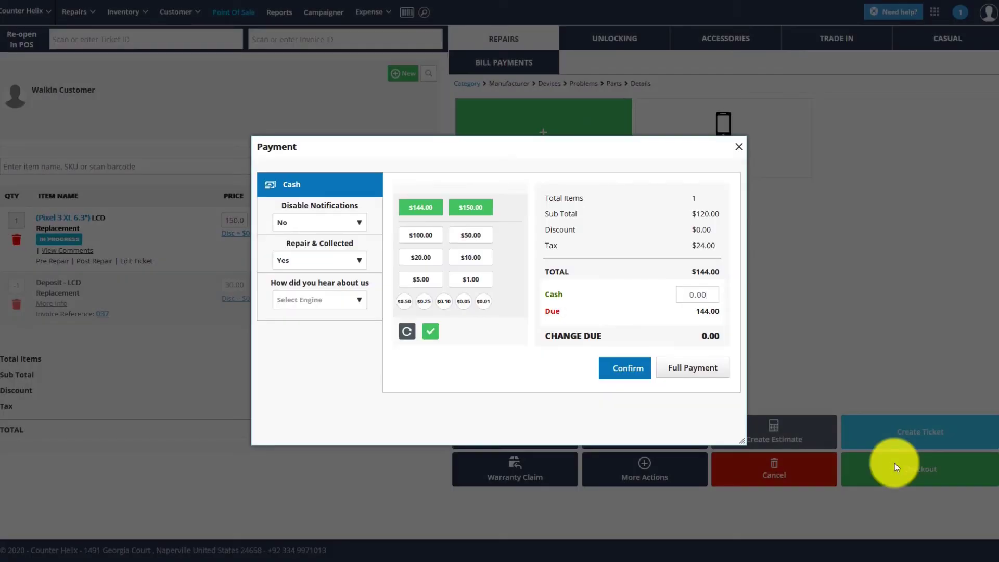
left_click(692, 372)
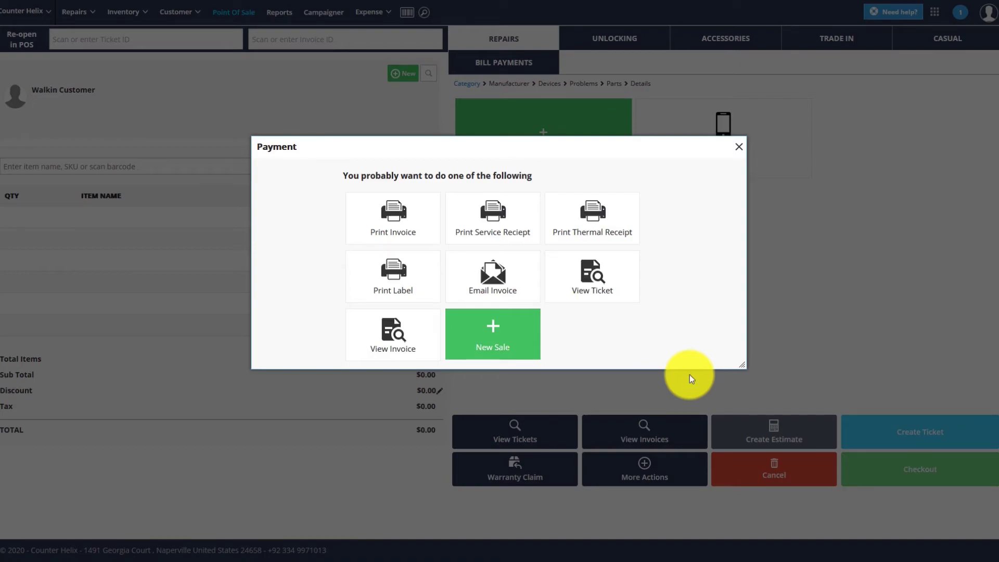
left_click(739, 146)
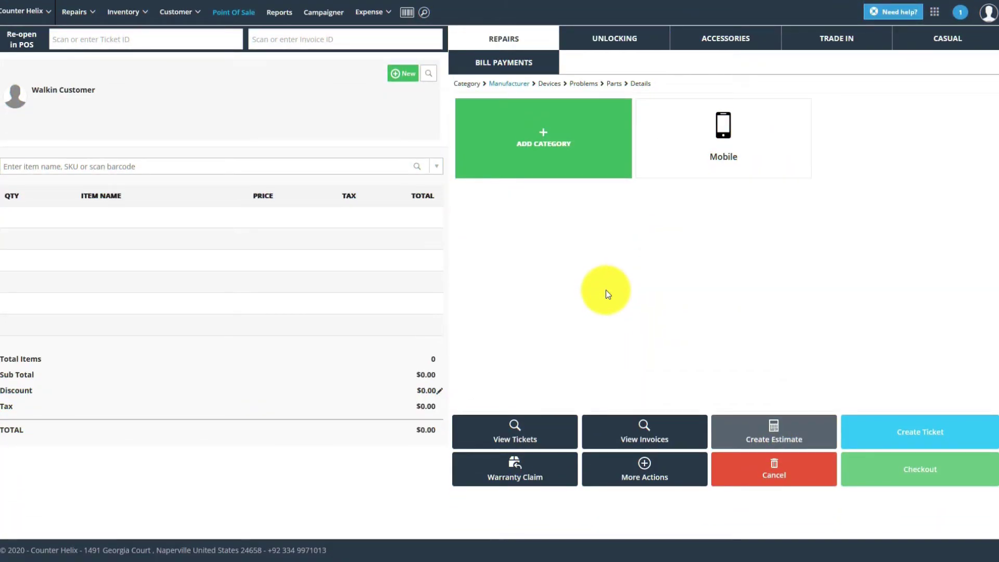
Start a refund for the most recent Deposit - LCD Replacement invoice in the invoice history.
left_click(647, 426)
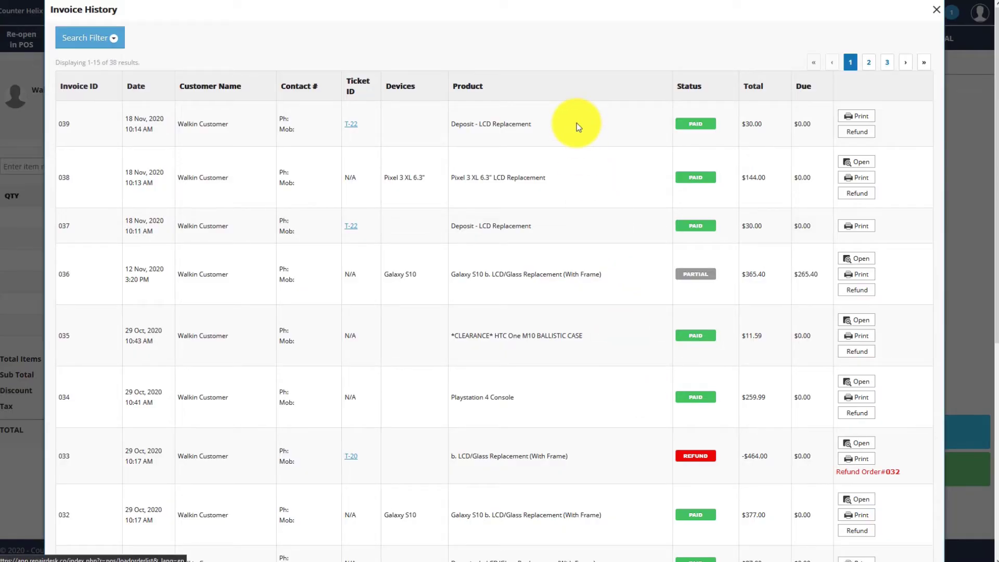
left_click(855, 132)
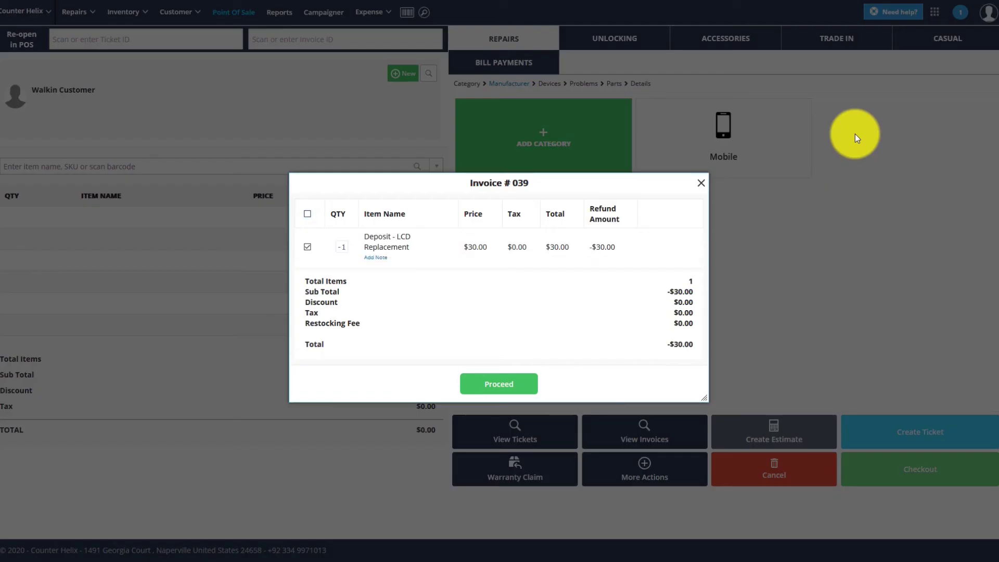
left_click(491, 383)
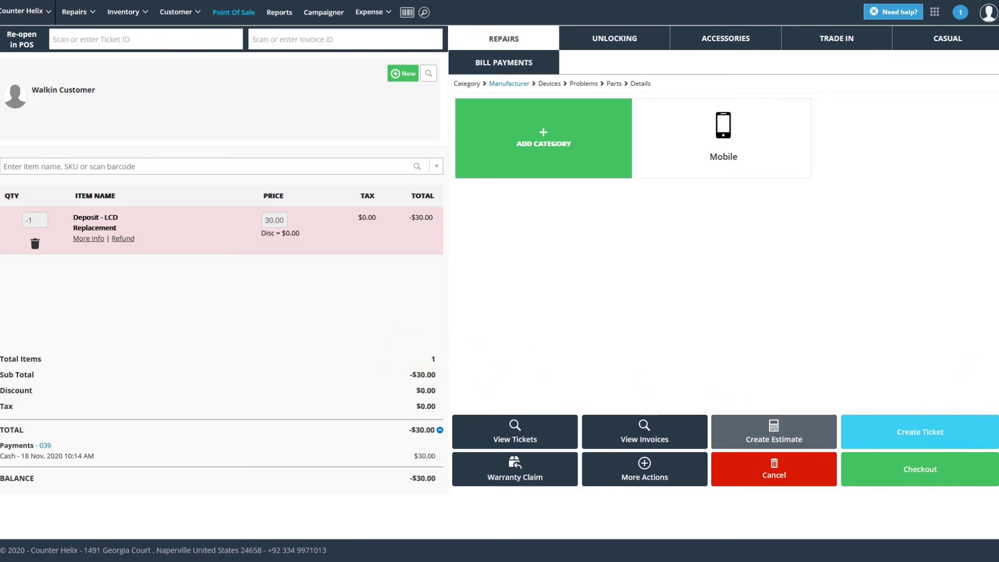
Check out the deposit refund with full payment and view its invoice before returning to the point of sale.
left_click(888, 476)
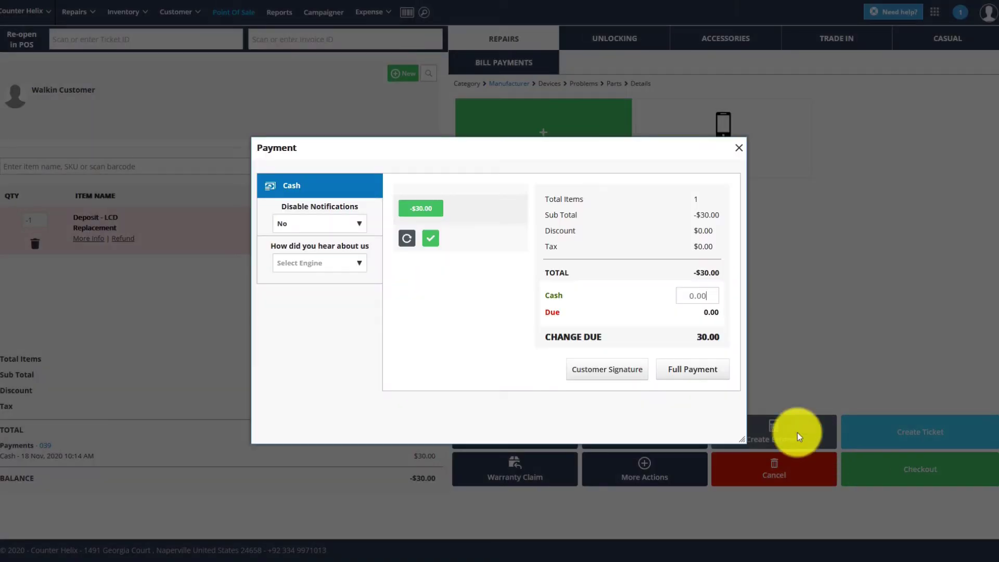
left_click(679, 374)
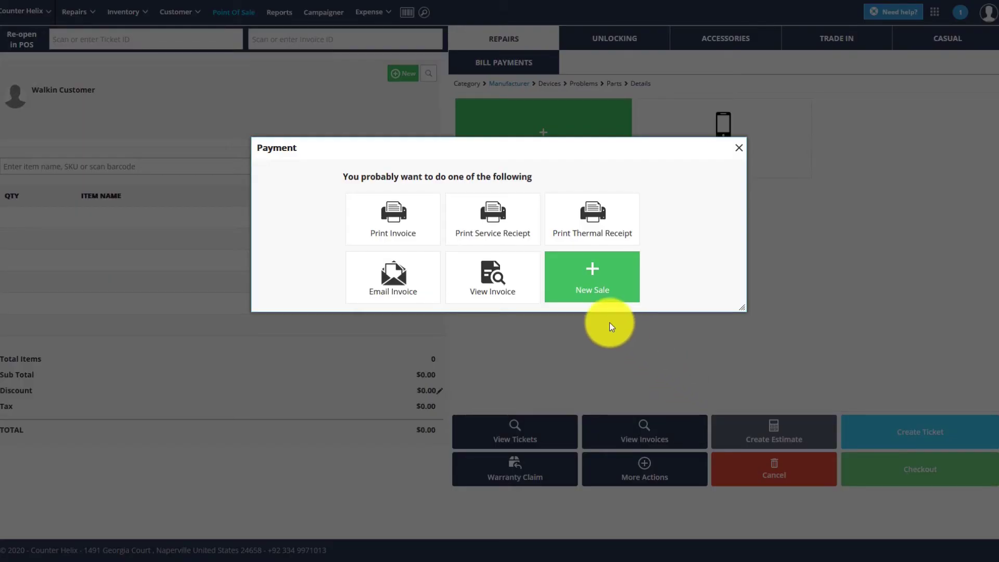
left_click(479, 273)
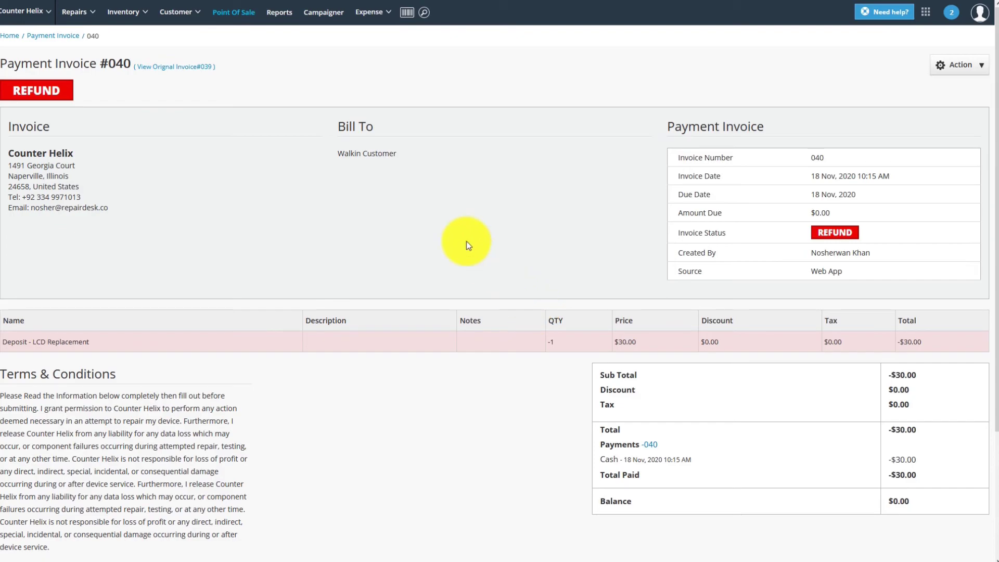
left_click(221, 13)
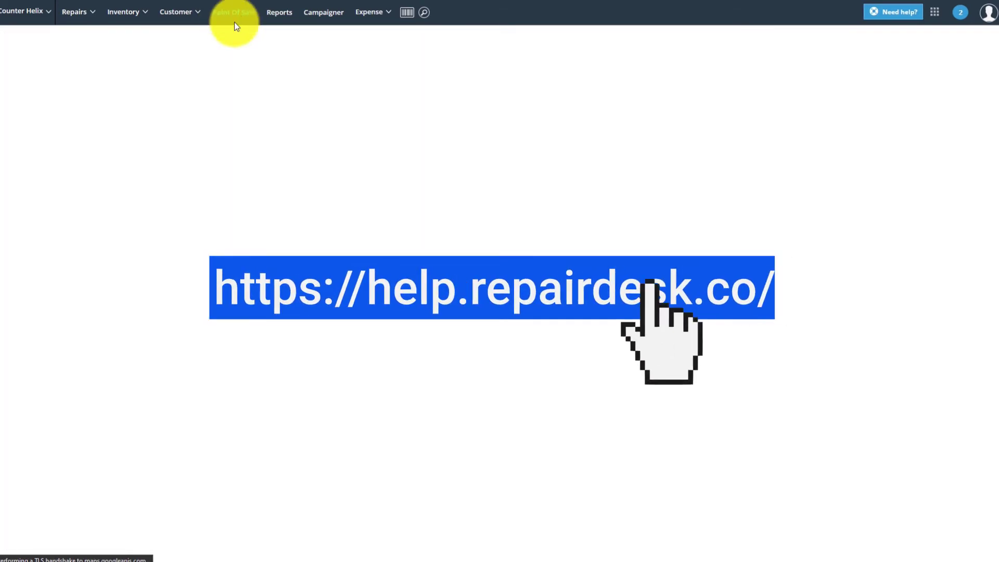